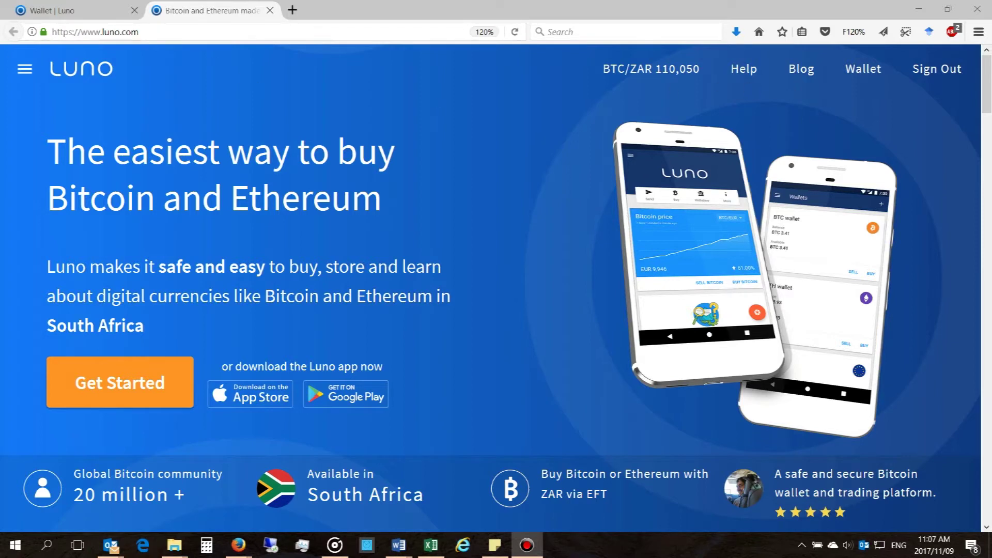
# Switch to the Luno wallet tab showing the BTC 0.1463 balance.
pyautogui.hotkey('ctrl', 'pageup')
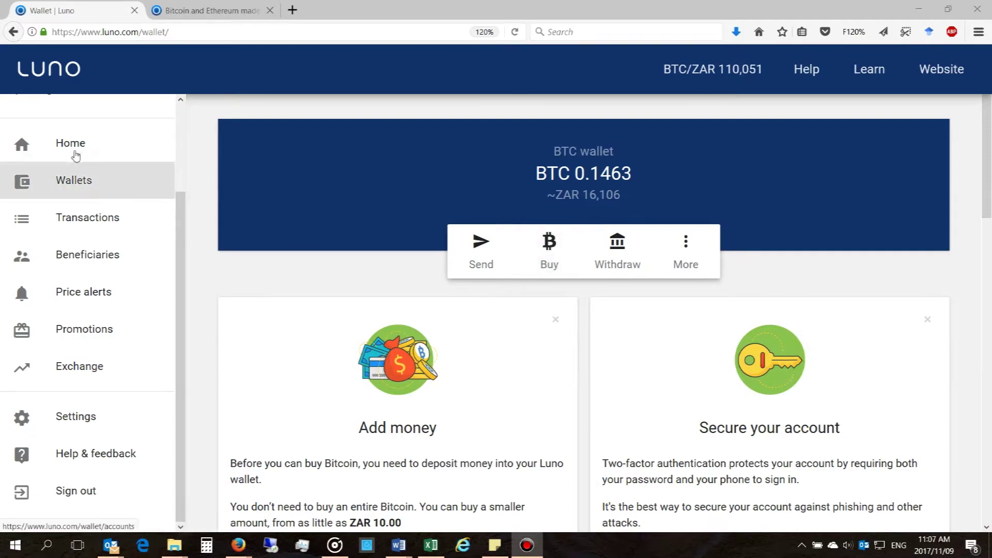
# Enable Ethereum from the 'Ethereum now available' card, finish its introduction and add the ETH wallet.
pyautogui.scroll(-3, 344, 315)
pyautogui.scroll(-6, 345, 317)
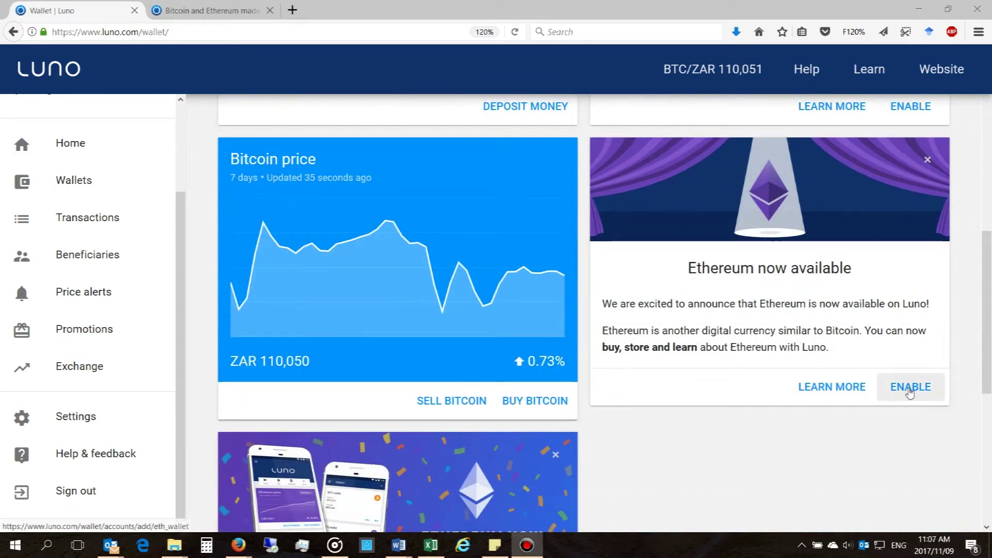
pyautogui.click(909, 388)
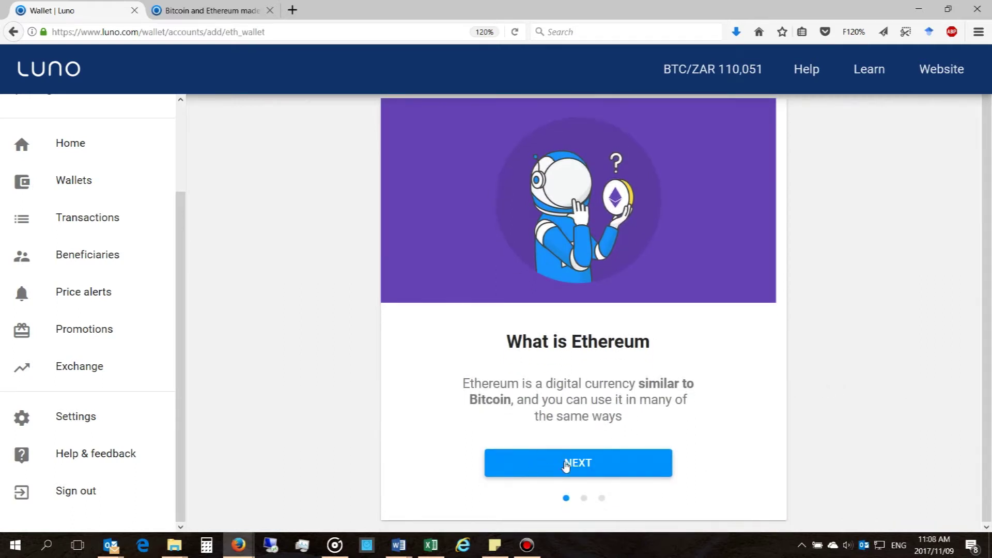
pyautogui.click(566, 465)
pyautogui.click(566, 465)
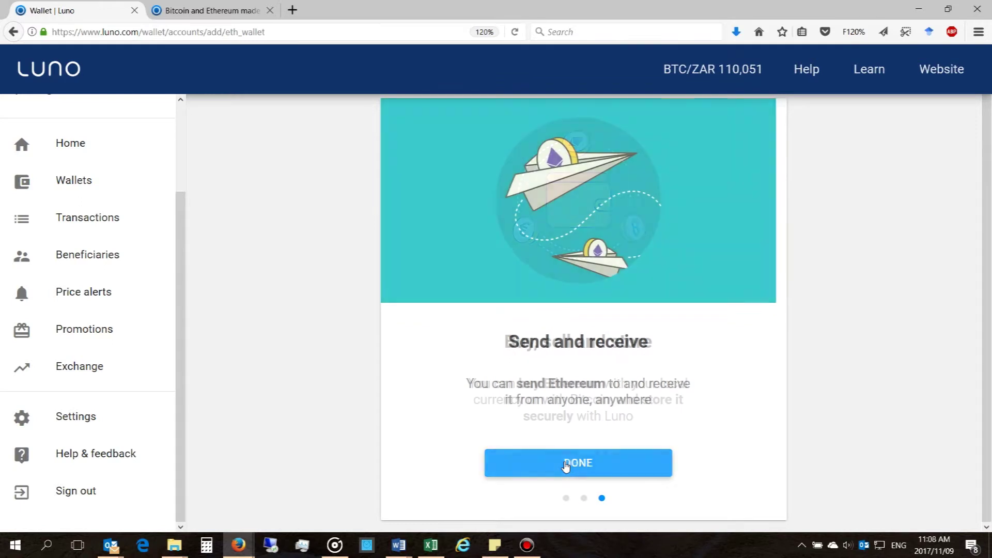
pyautogui.click(566, 465)
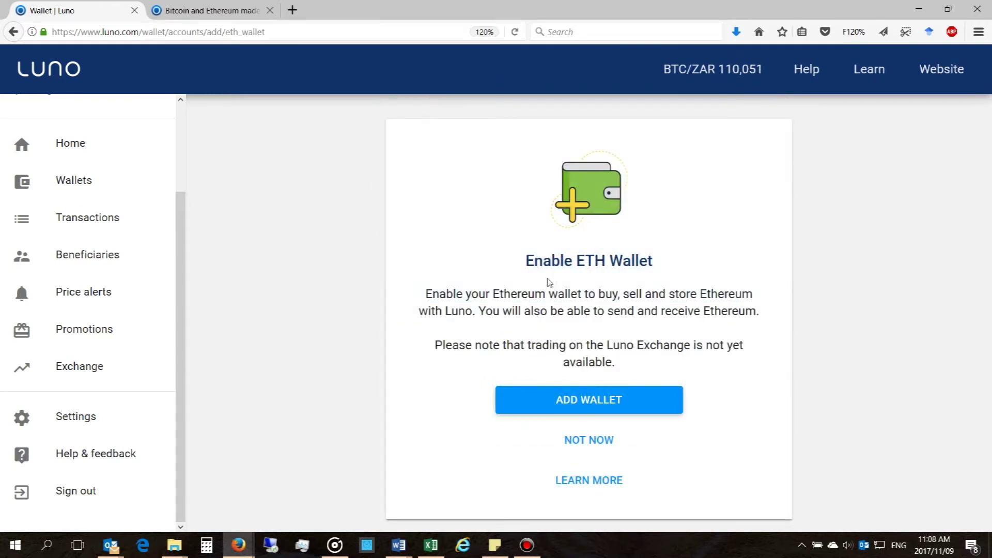
pyautogui.click(573, 405)
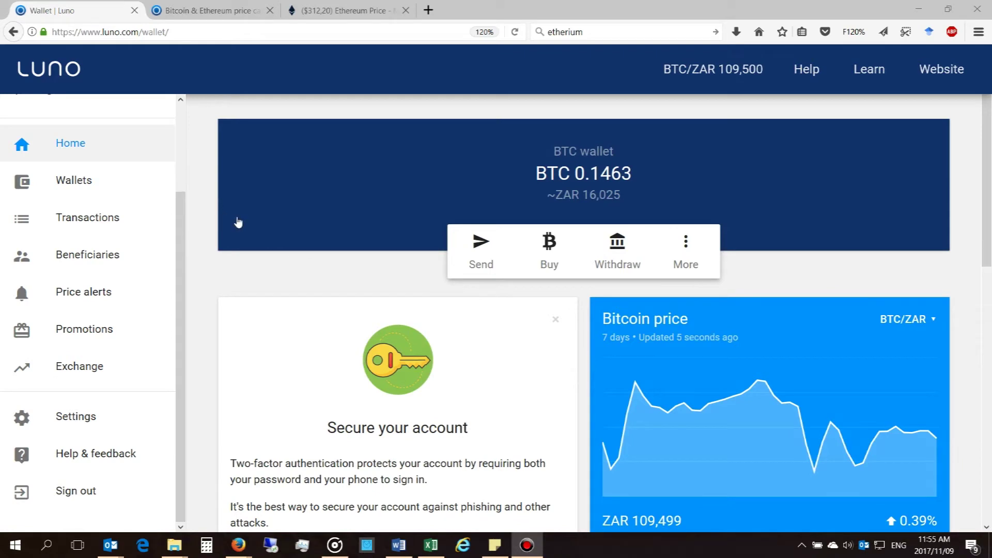
# Open the ETH wallet from the Wallets list and choose BUY ETHEREUM.
pyautogui.click(76, 195)
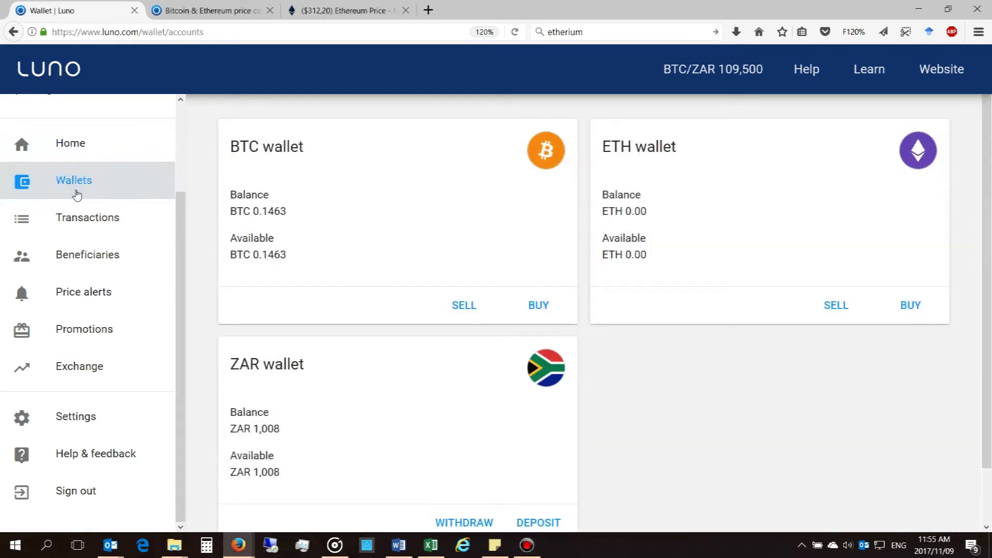
pyautogui.click(636, 156)
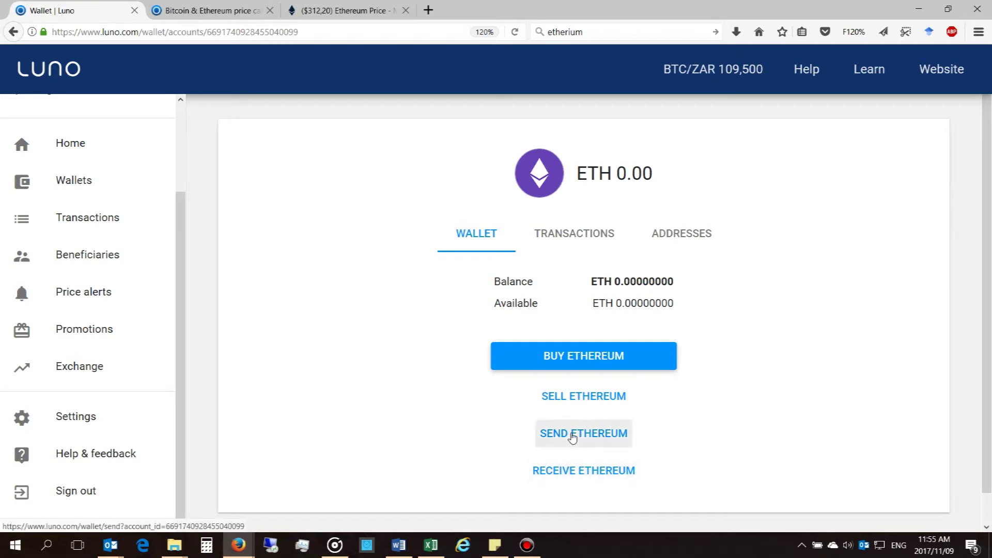
pyautogui.click(586, 360)
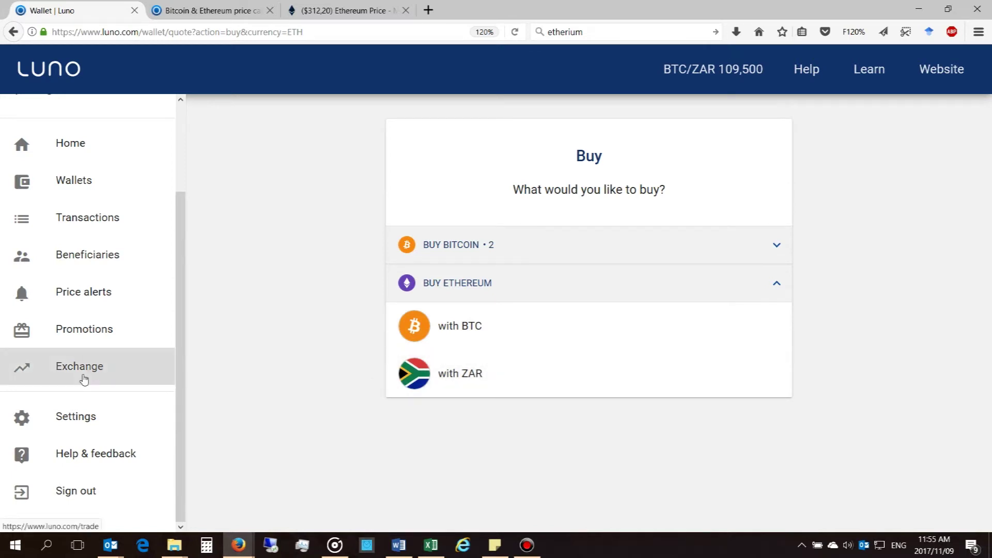
# Buy Ethereum with ZAR 500.00, reaching confirmation of ETH 0.10283076 at 4,863 ZAR/ETH.
pyautogui.click(450, 361)
pyautogui.click(576, 238)
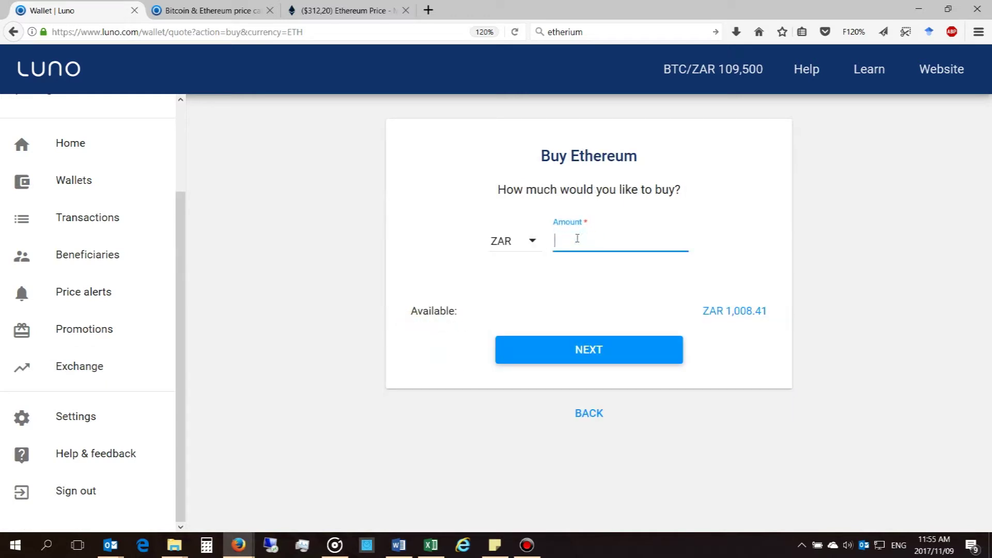
pyautogui.write('500')
pyautogui.click(586, 349)
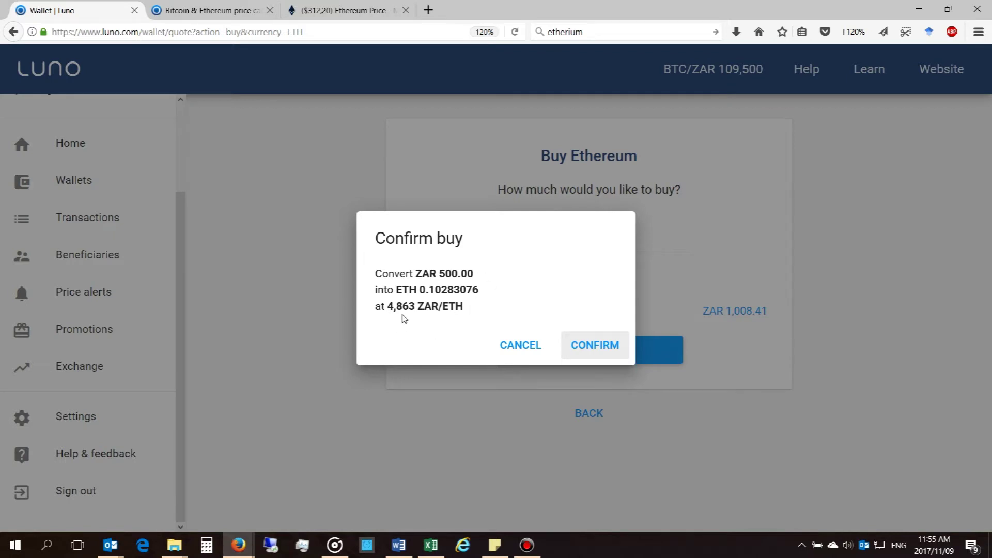
pyautogui.moveTo(385, 307); pyautogui.dragTo(416, 306)
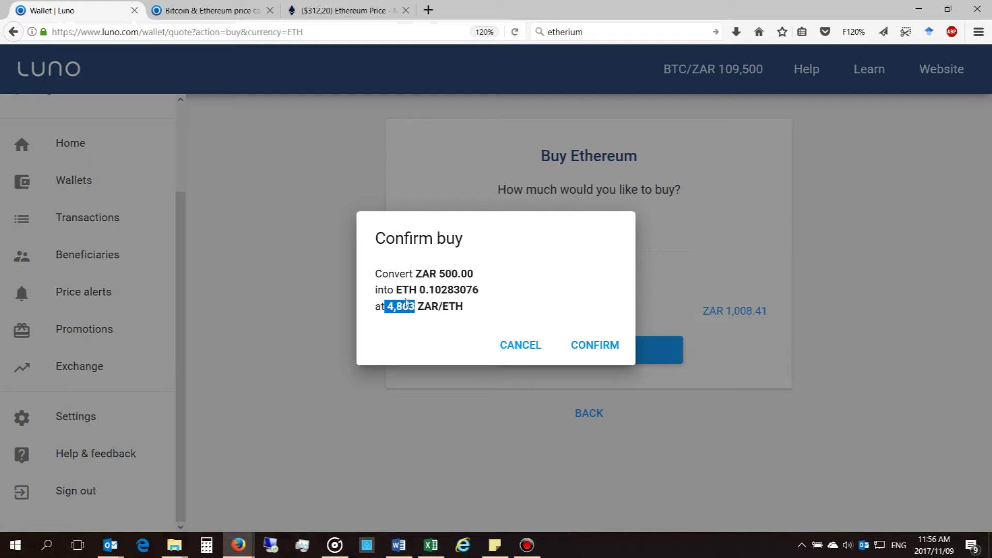
# Leave the purchase unconfirmed and view ethereumprice.org, where 1 ETH is $312,20.
pyautogui.click(349, 12)
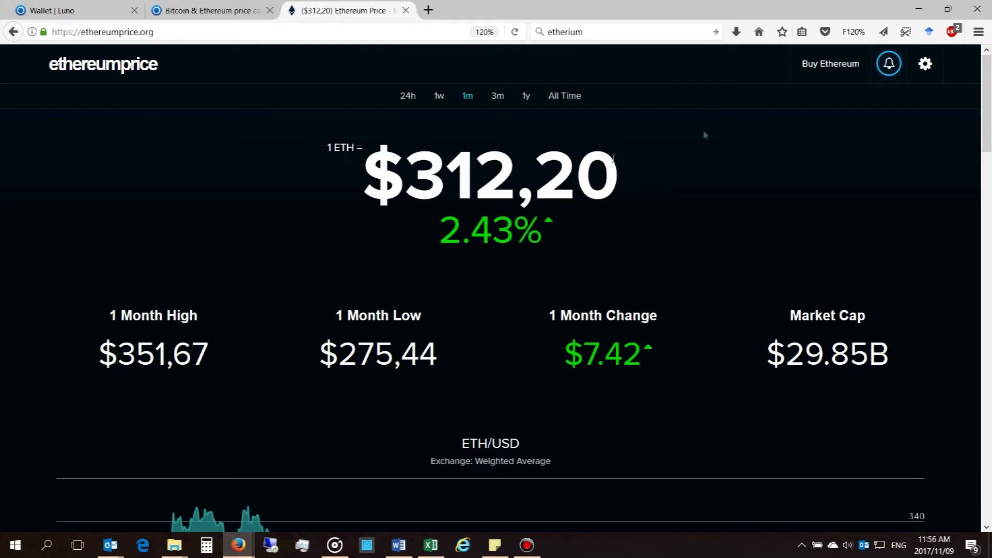
# Enter '4430 r' in the search box, then go to Luno's price page showing Ethereum at ZAR 4,757.
pyautogui.click(590, 31)
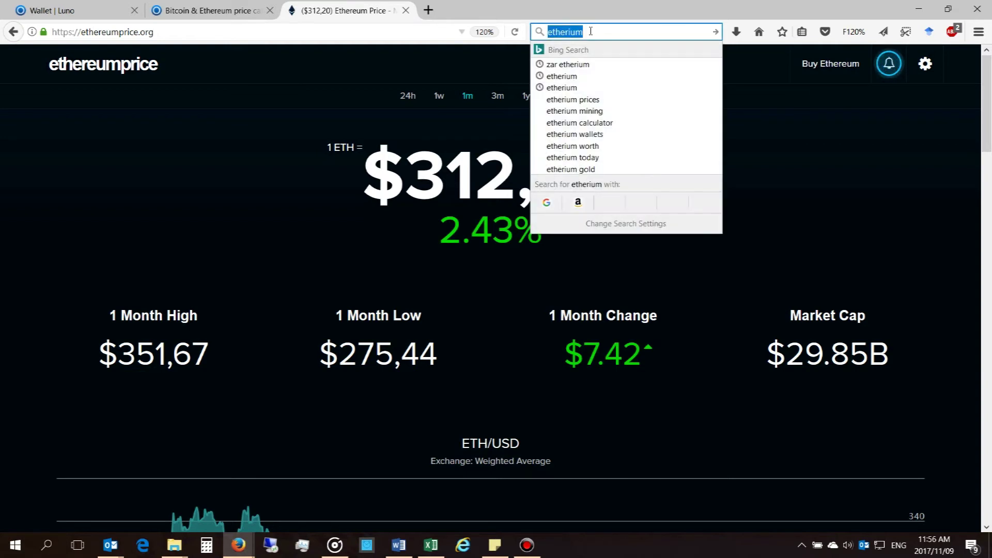
pyautogui.write('4430')
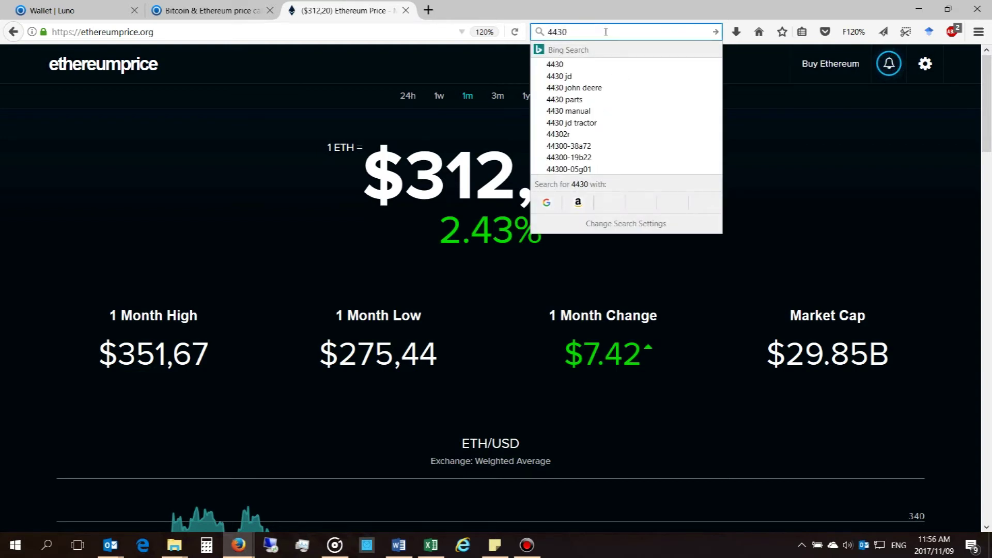
pyautogui.write(' r')
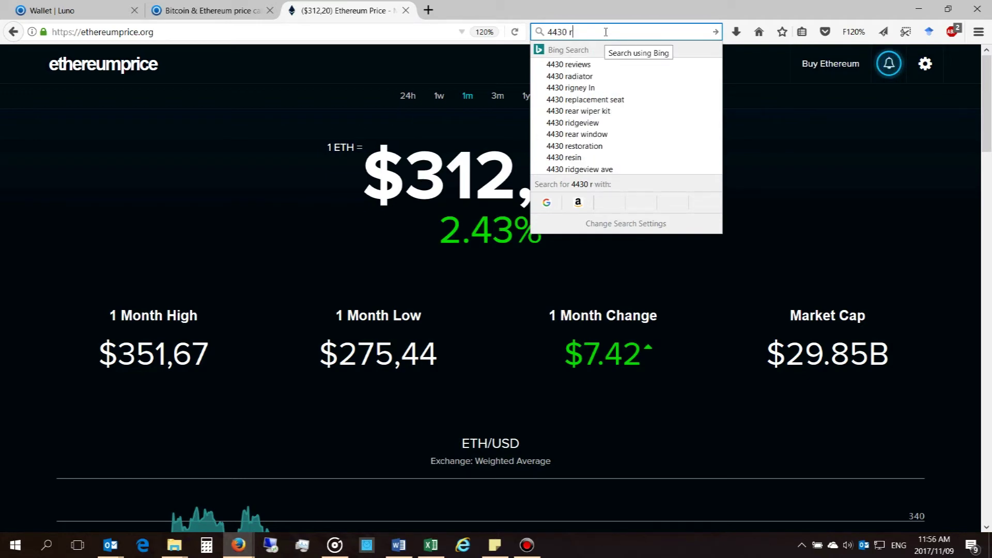
pyautogui.click(510, 9)
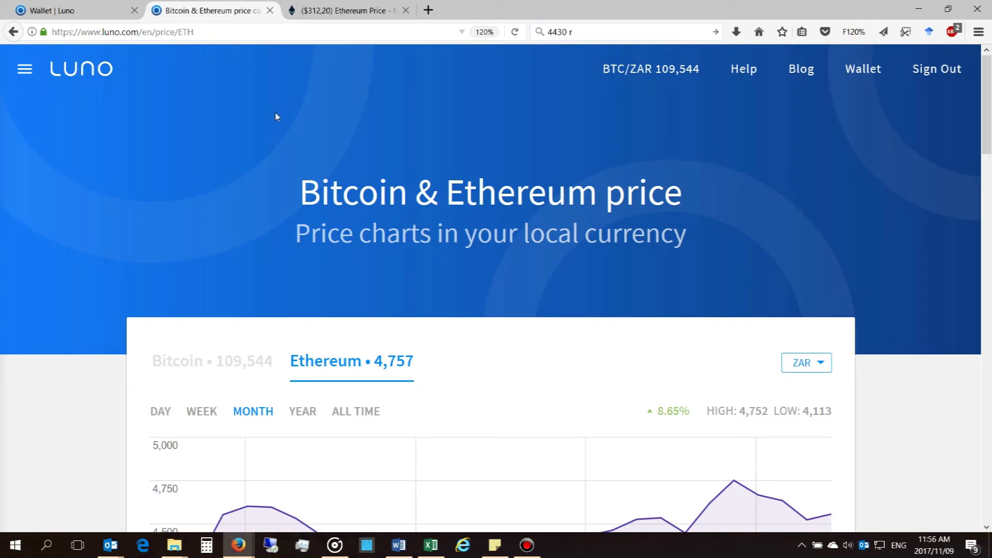
pyautogui.click(209, 10)
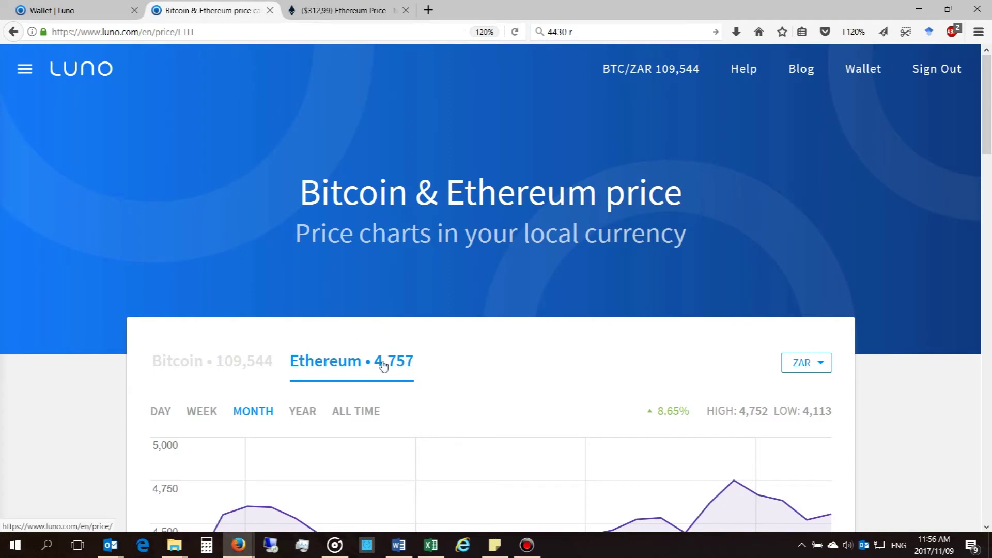
# Show the Ethereum ZAR chart for one day, read the latest price, then return to the purchase tab.
pyautogui.scroll(-3, 407, 376)
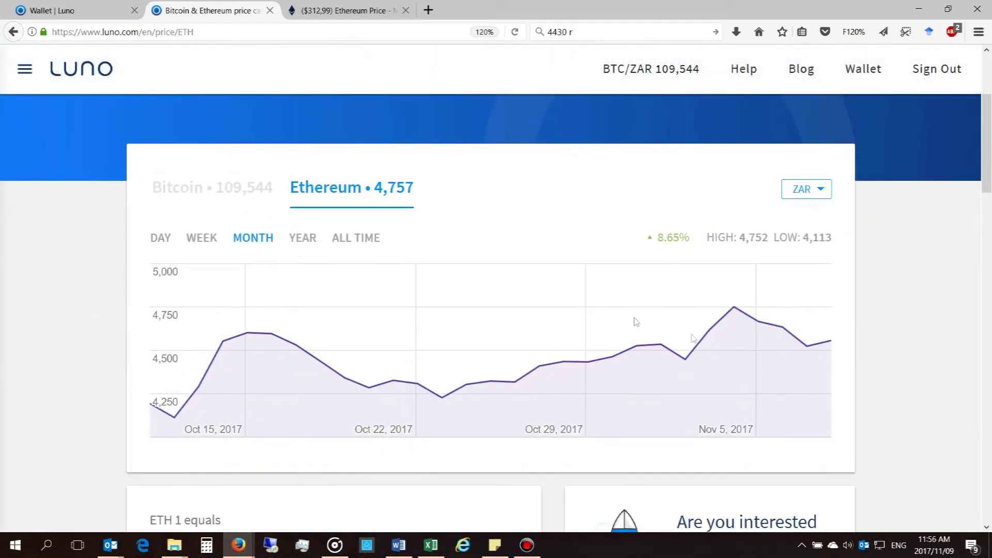
pyautogui.moveTo(825, 345)
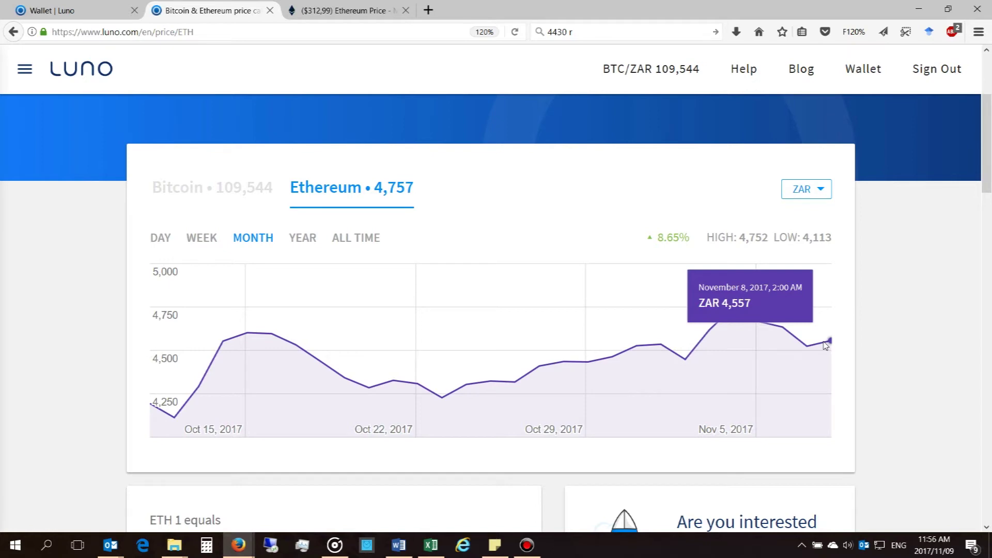
pyautogui.click(159, 245)
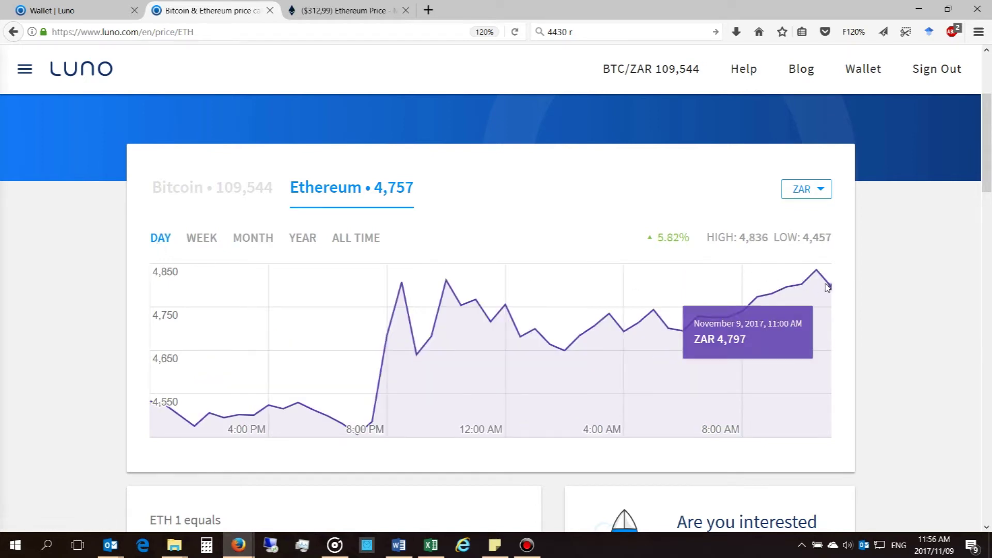
pyautogui.moveTo(829, 289)
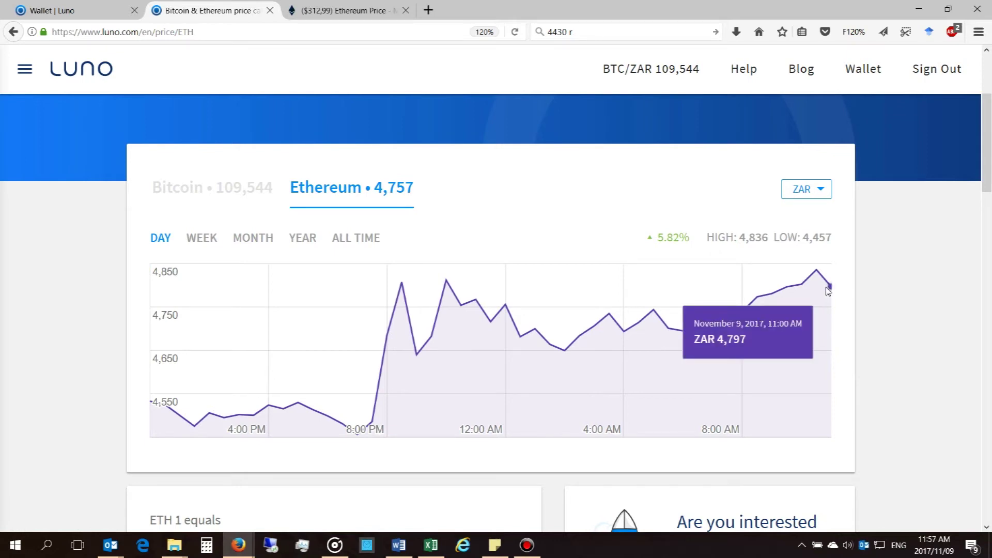
pyautogui.click(91, 12)
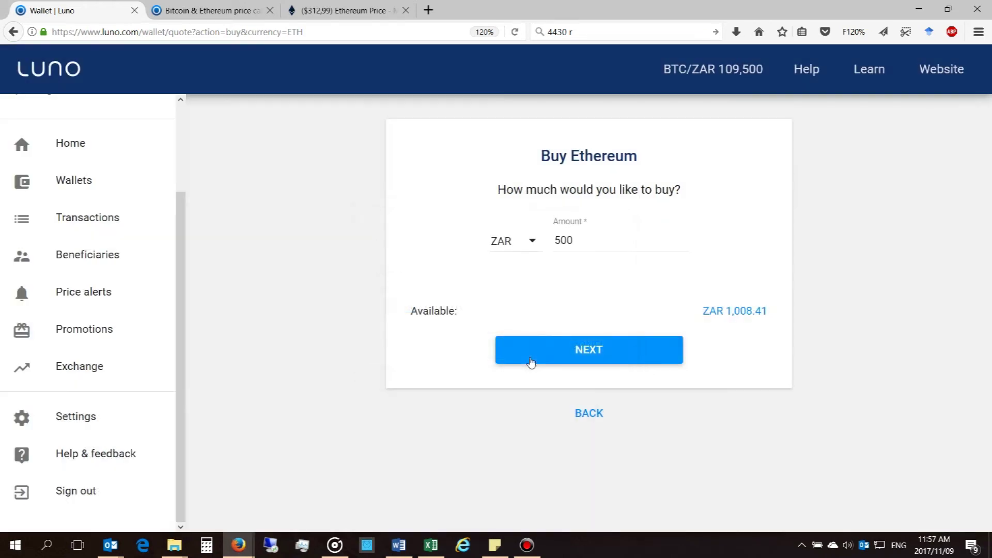
# Open the Wallets list in Luno on the website.
pyautogui.click(95, 191)
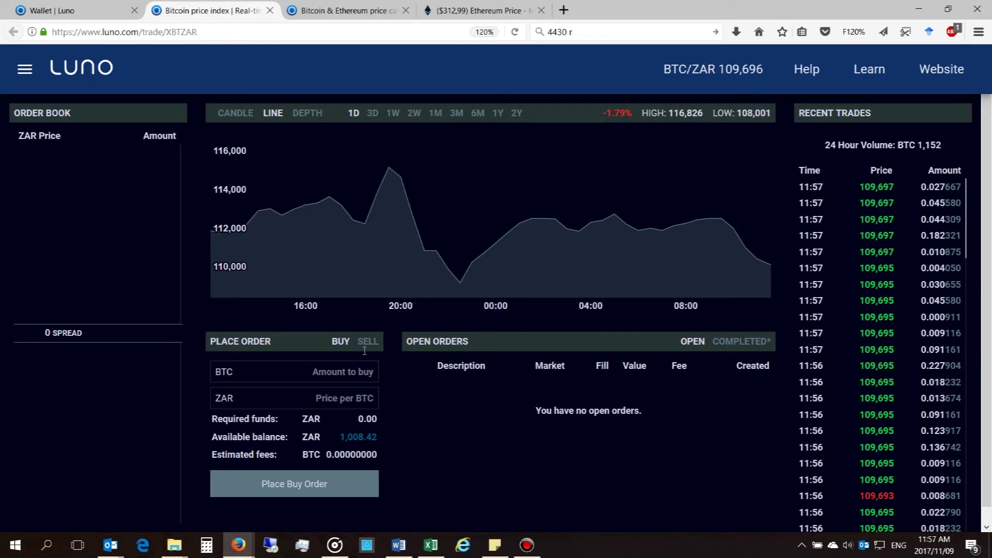
pyautogui.moveTo(767, 273)
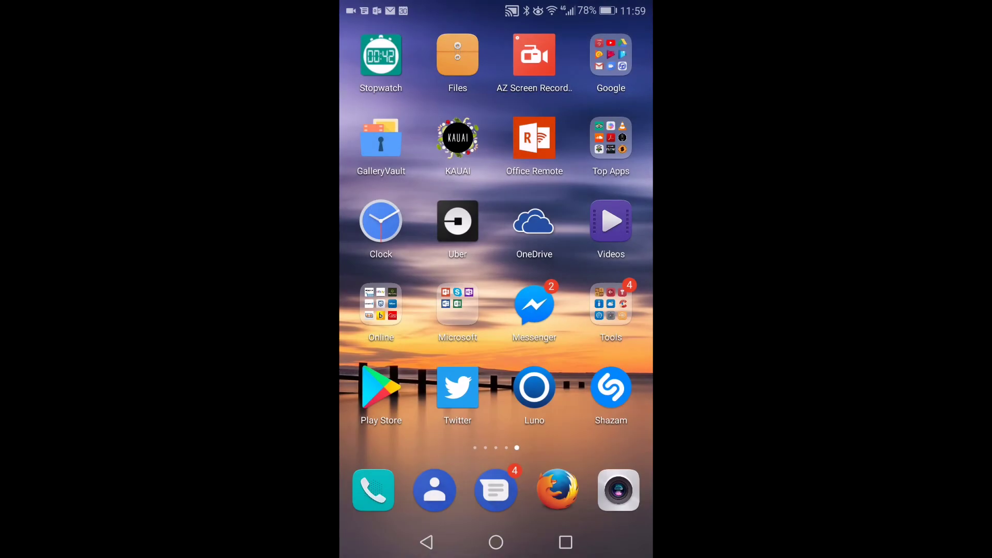
# In the Luno Android app, go to Wallets and tap BUY on the ETH wallet.
pyautogui.click(535, 386)
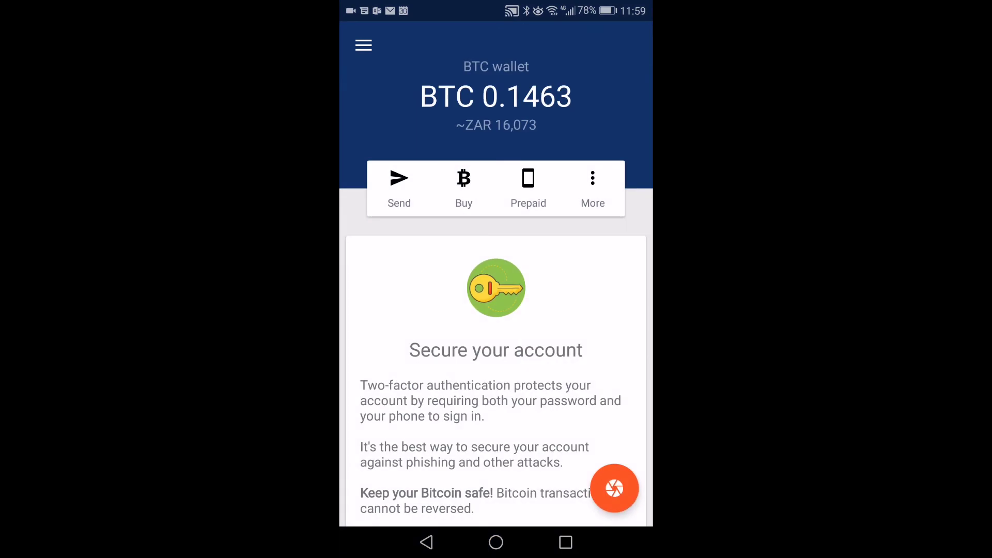
pyautogui.scroll(-3, 496, 310)
pyautogui.click(363, 45)
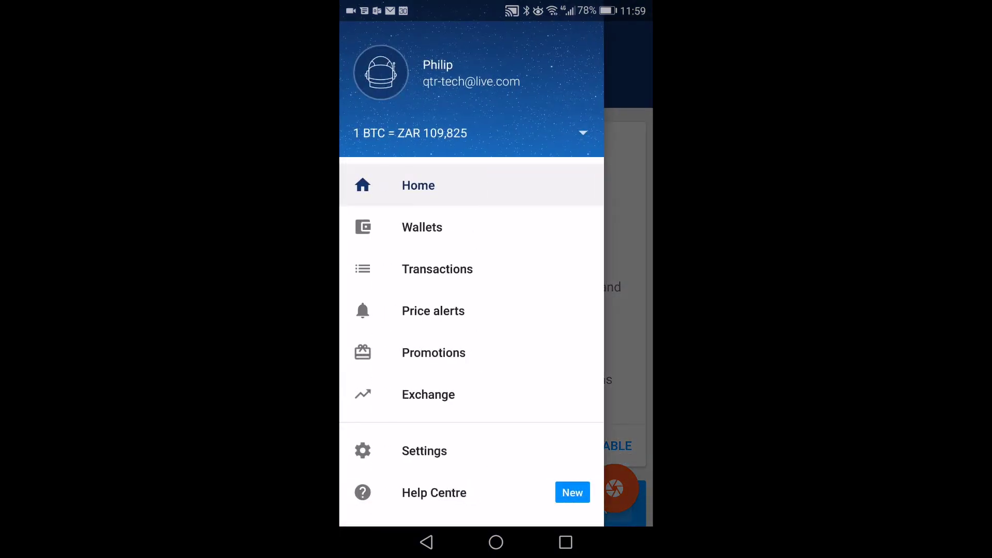
pyautogui.click(422, 227)
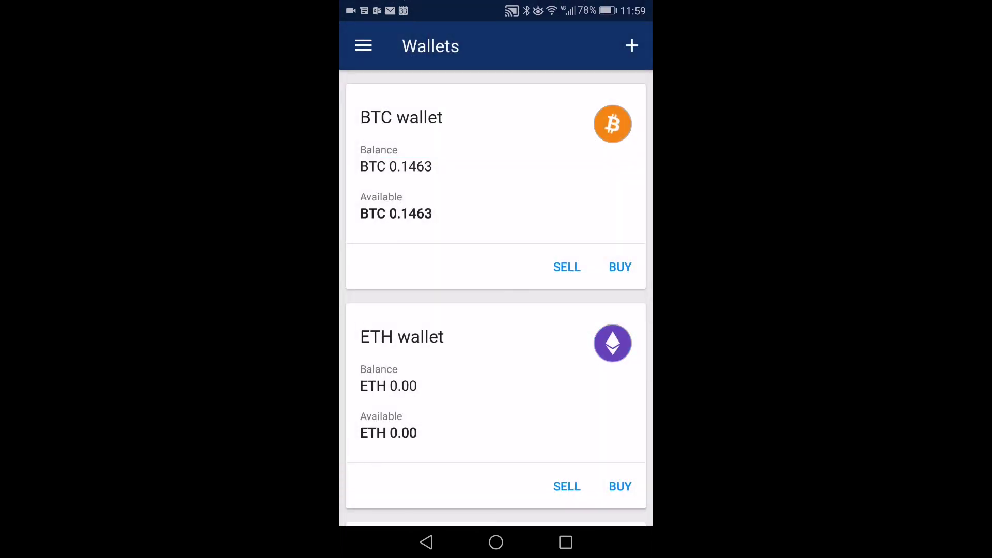
pyautogui.scroll(-2, 542, 328)
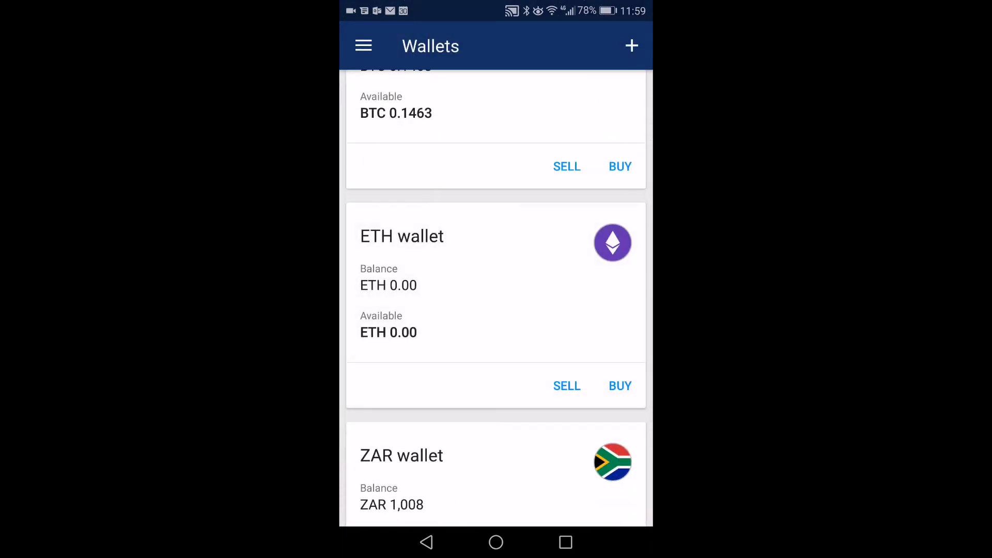
pyautogui.scroll(-1, 496, 295)
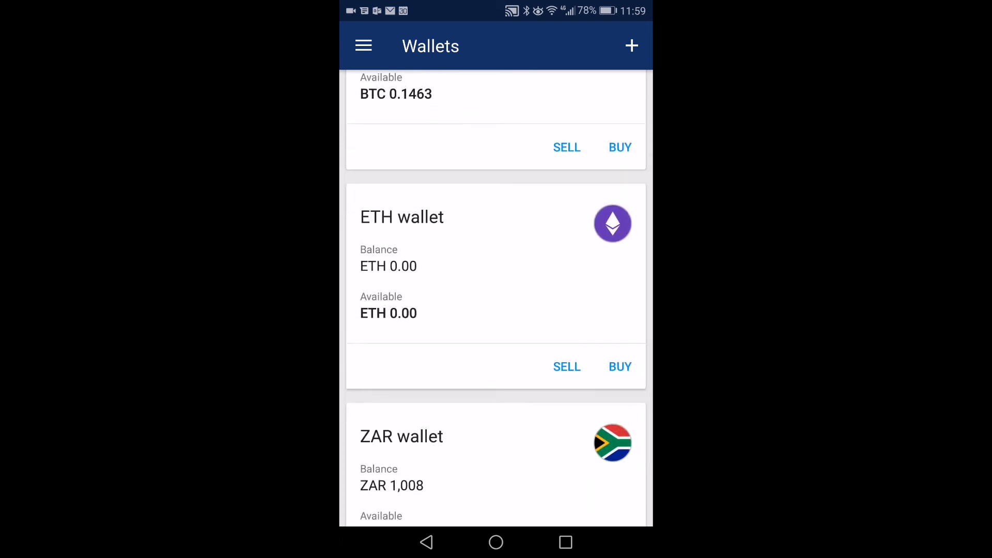
pyautogui.click(620, 367)
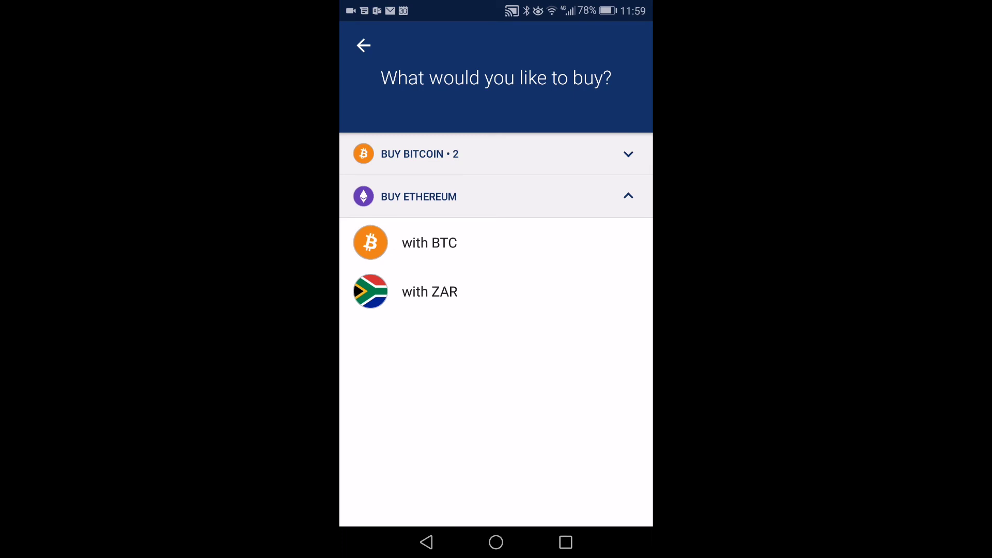
# Pay for Ethereum with ZAR, enter 500 and continue to the conversion of about ETH 0.1051.
pyautogui.click(593, 195)
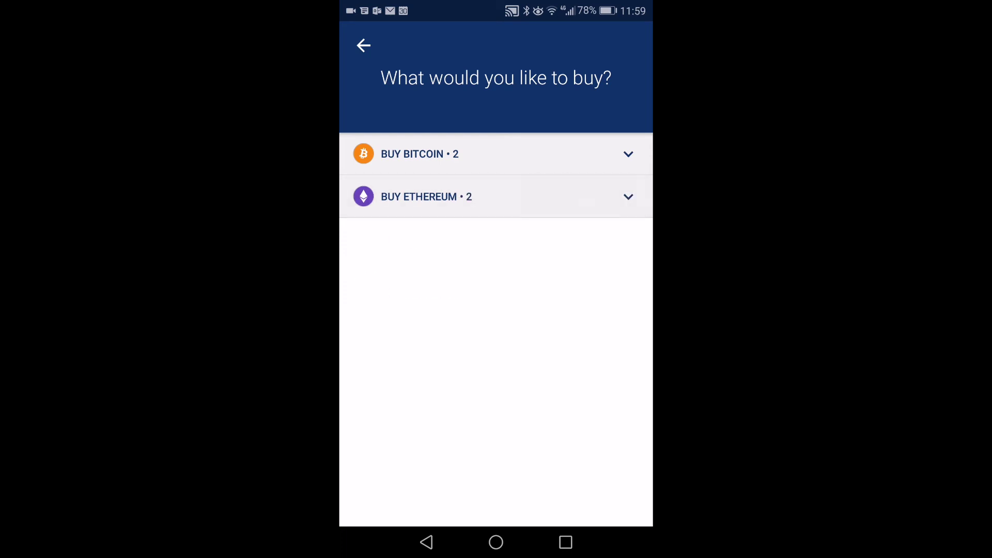
pyautogui.click(609, 196)
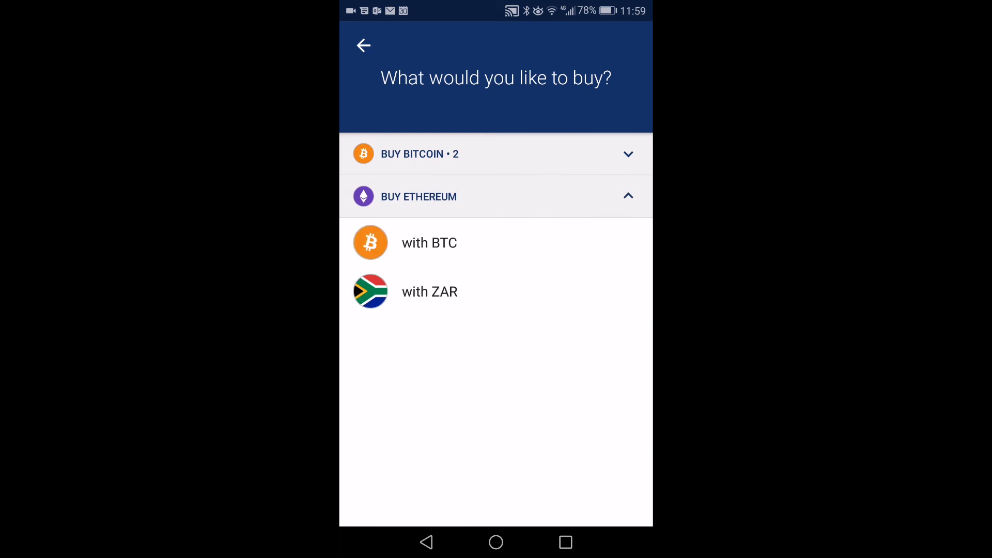
pyautogui.click(429, 291)
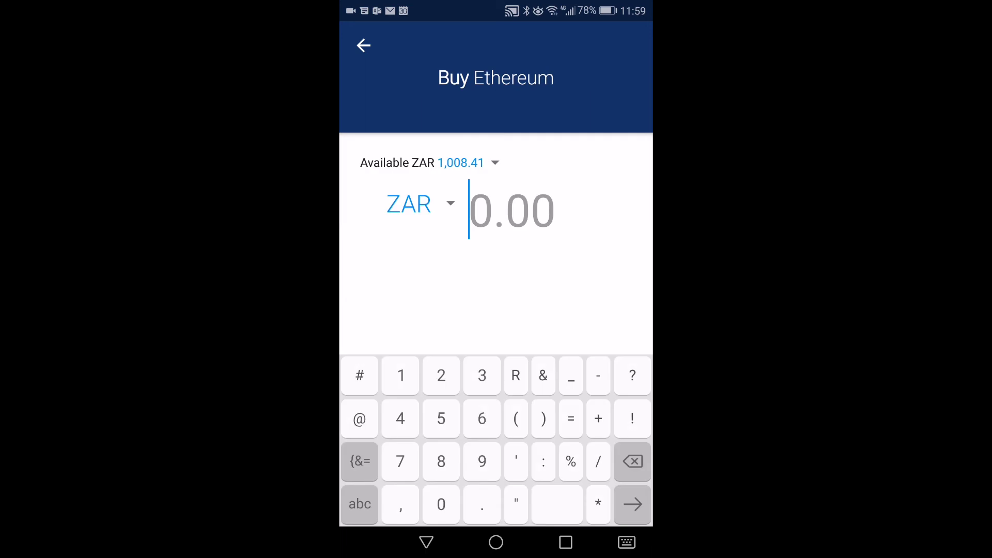
pyautogui.write('500')
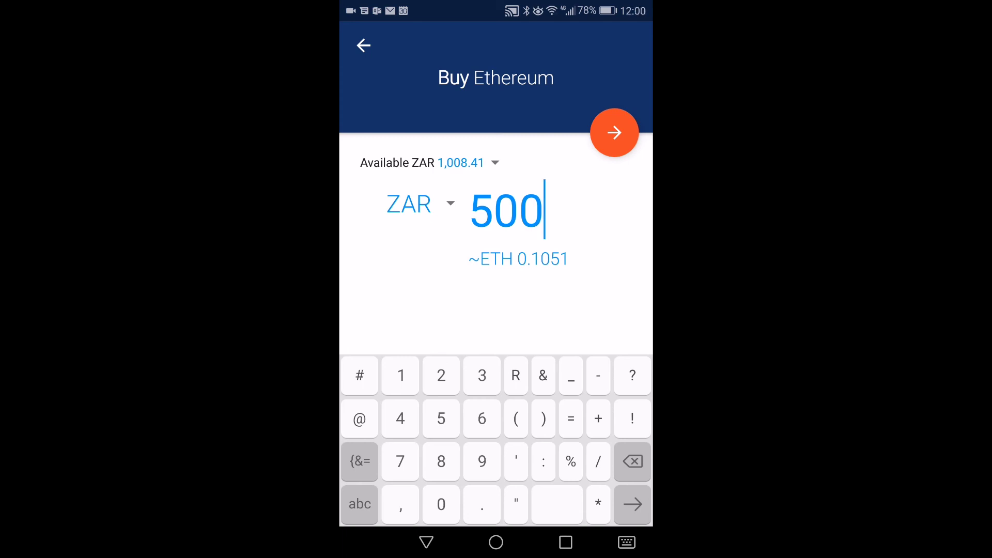
pyautogui.press('Return')
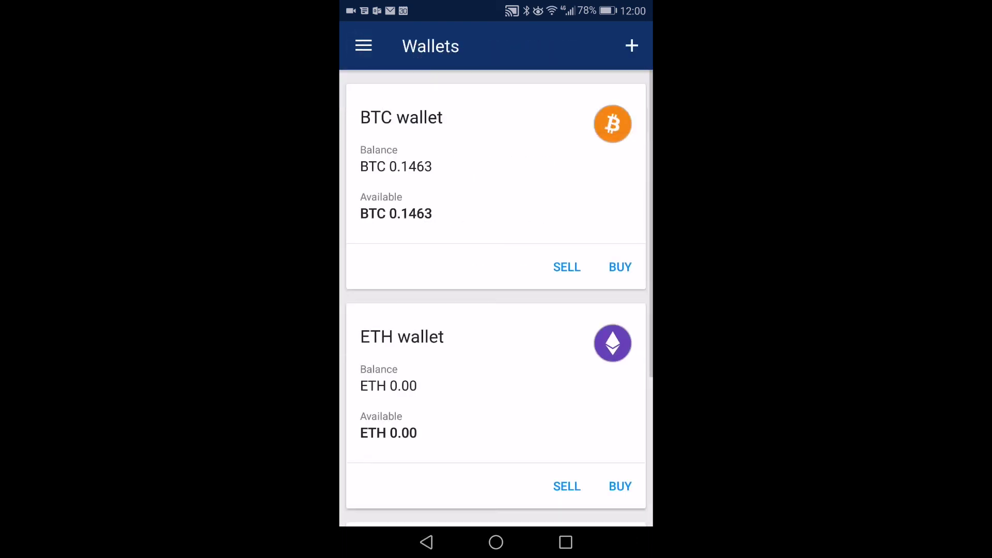
# Scroll the wallets list to check the ETH wallet at 0.00 beside BTC 0.1463.
pyautogui.scroll(-5, 496, 298)
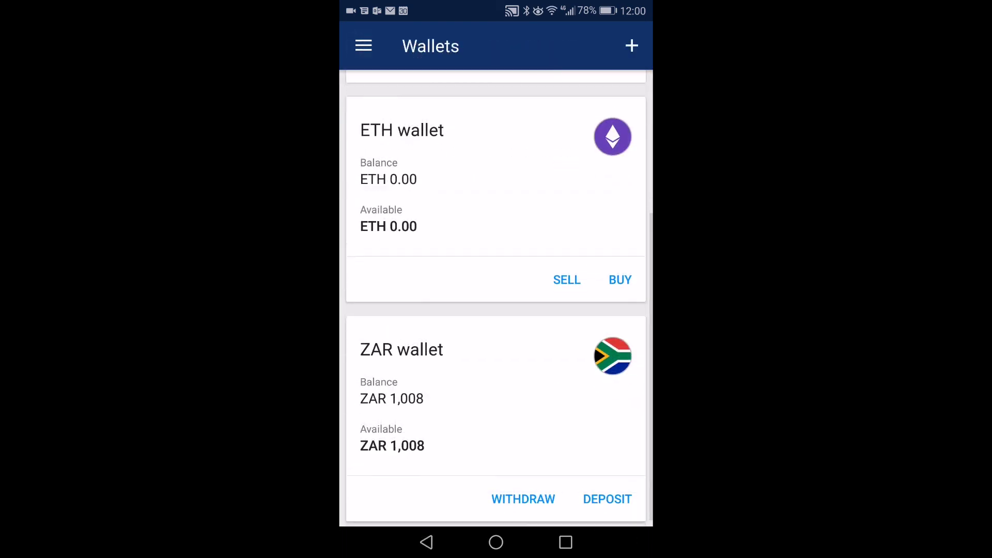
pyautogui.scroll(5, 496, 298)
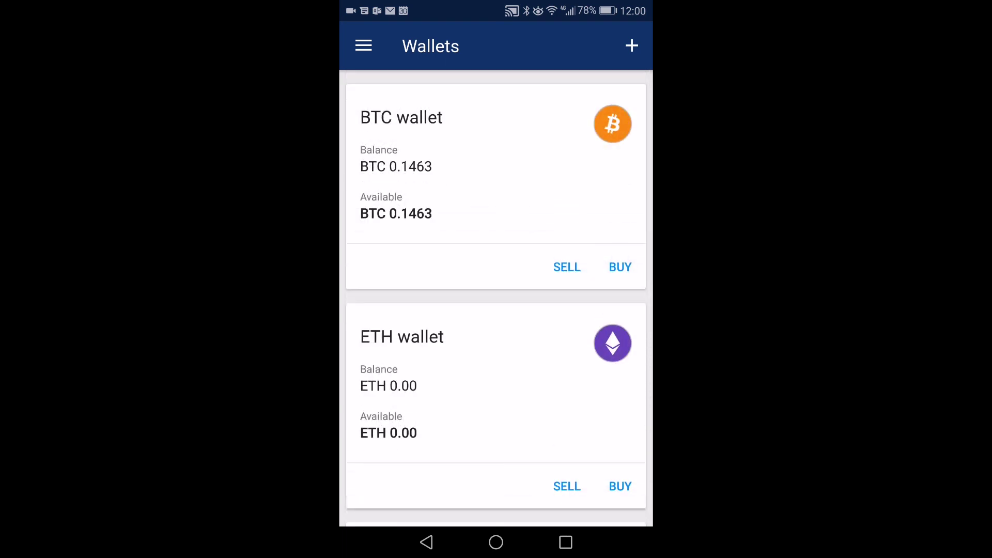